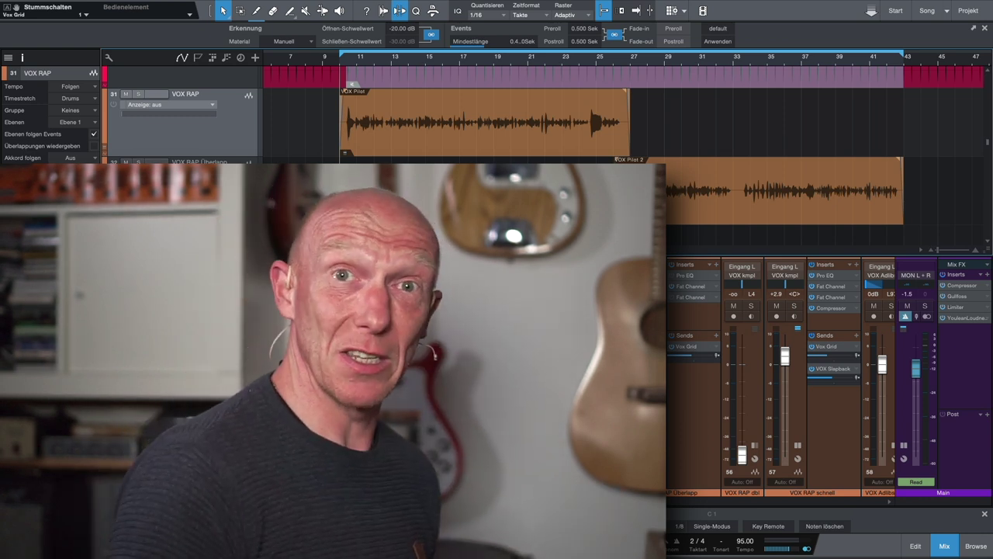
# Play the song from bar 10 and solo the VOX RAP track to hear the rap vocal on its own
pyautogui.press('space')
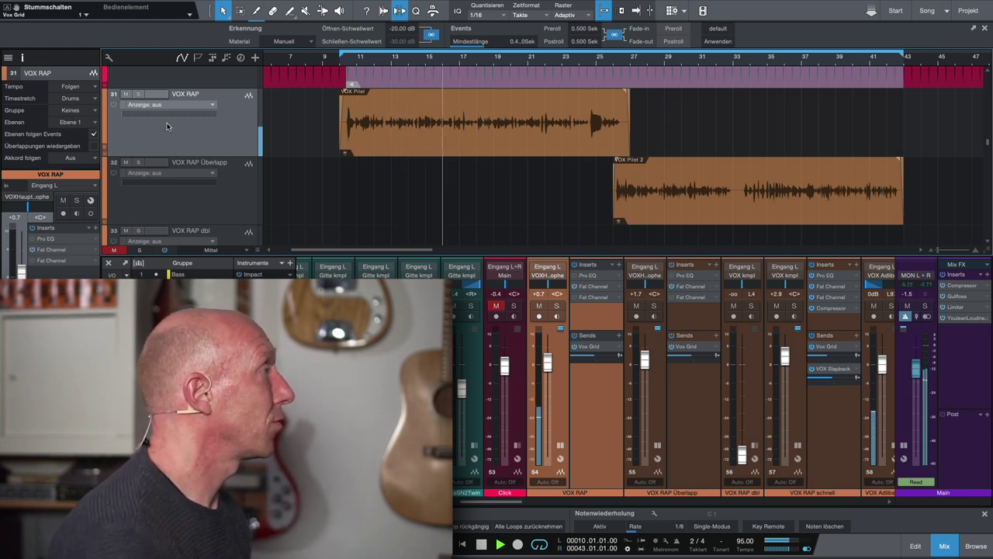
pyautogui.click(139, 94)
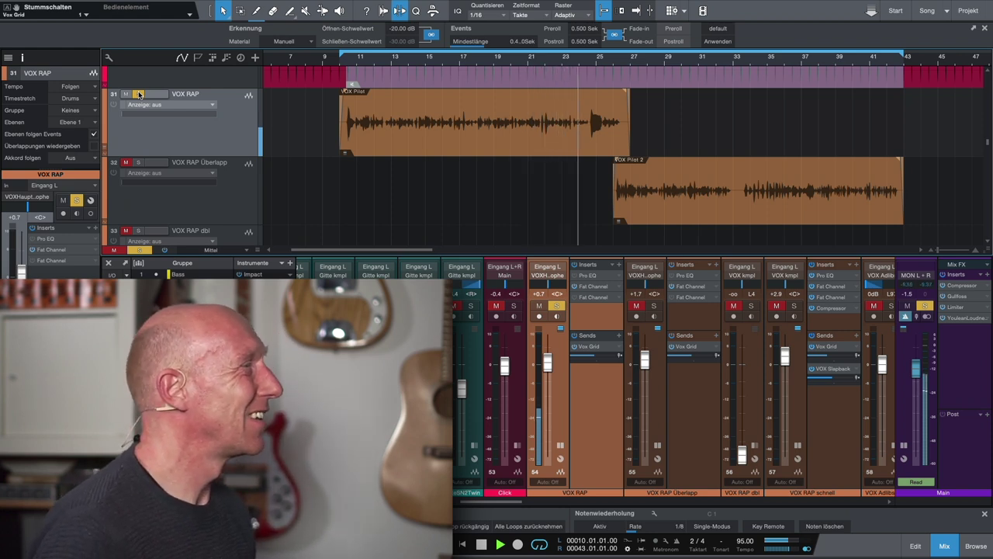
pyautogui.press('space')
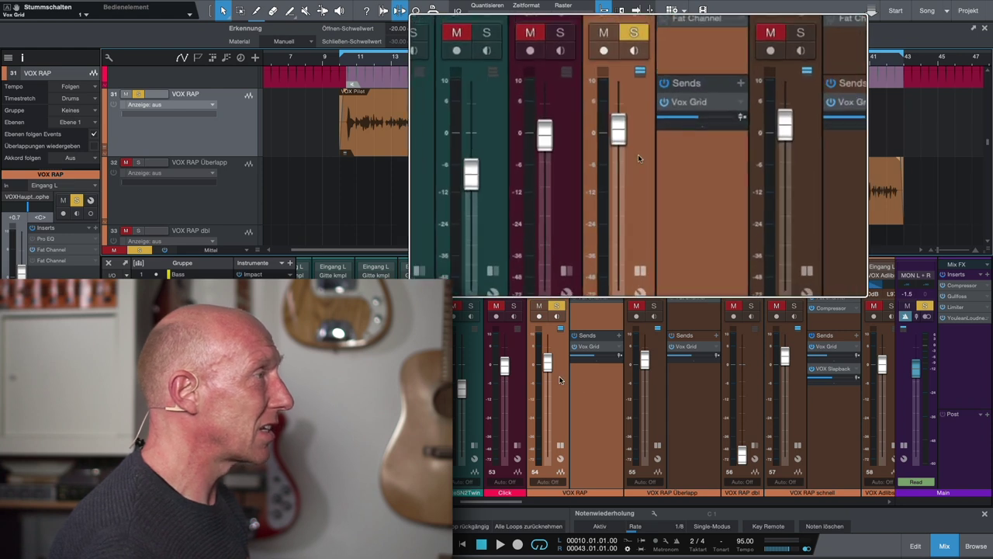
# Show the Vox Grid effect channel fed by the VOX RAP send, raise its fader to +0.4 dB and audition it soloed
pyautogui.rightClick(595, 349)
pyautogui.click(605, 359)
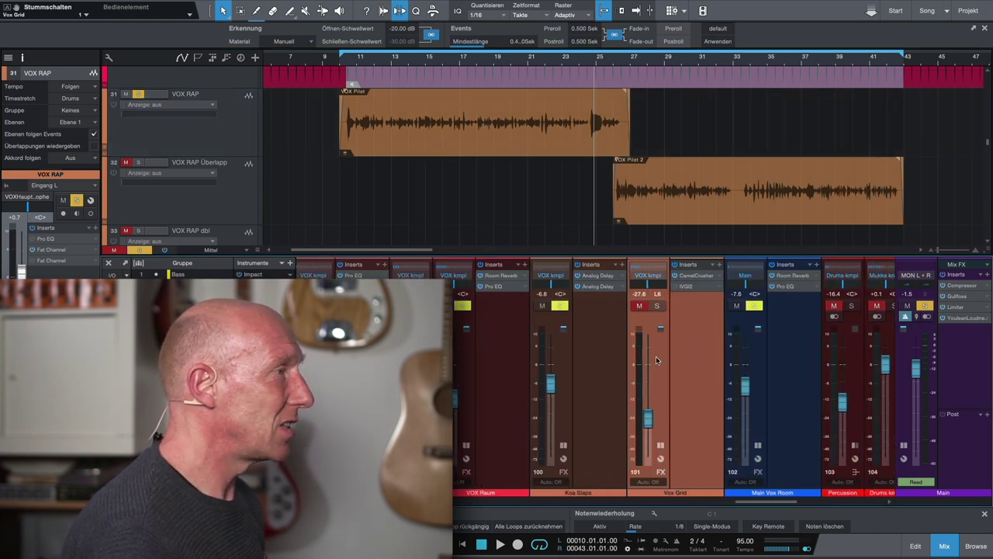
pyautogui.moveTo(643, 423); pyautogui.dragTo(648, 365)
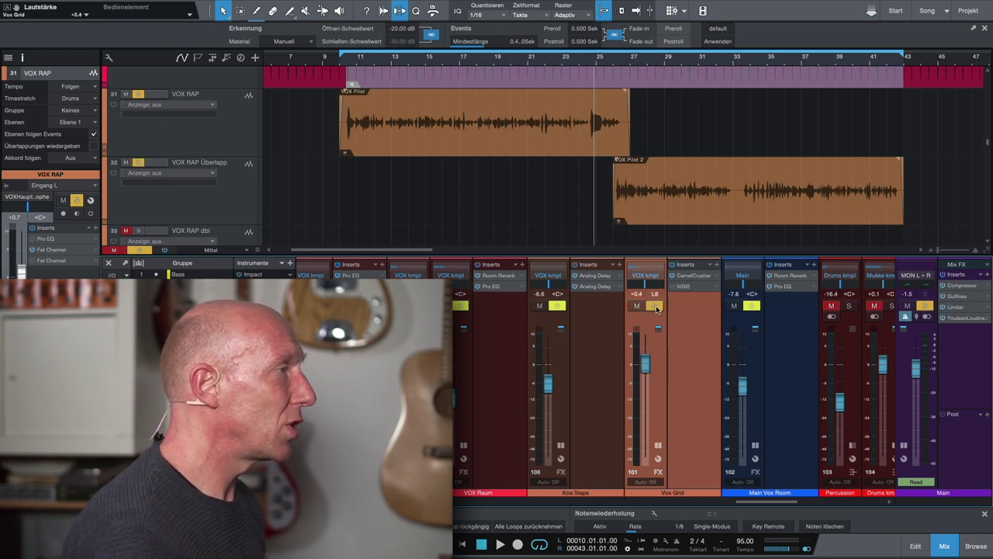
pyautogui.press('space')
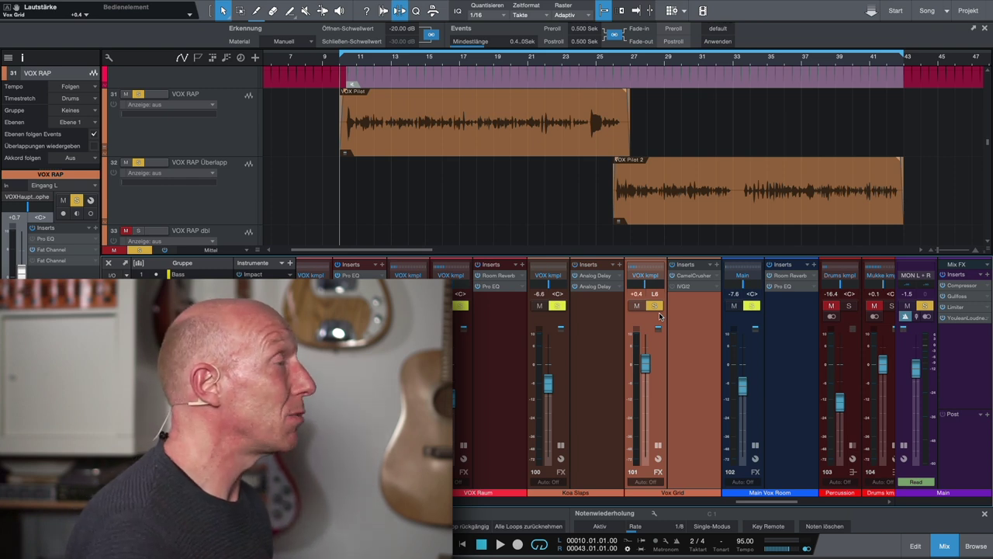
pyautogui.press('space')
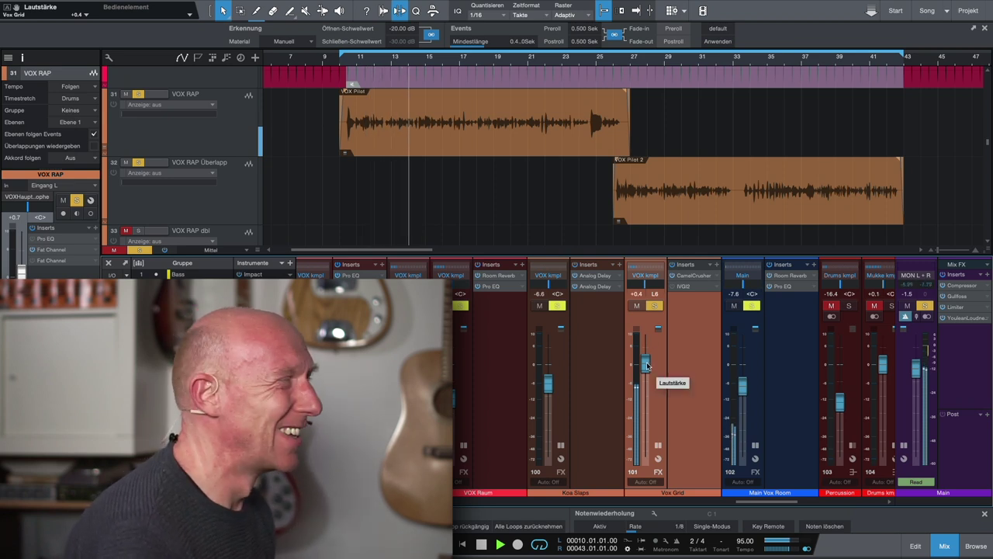
pyautogui.press('space')
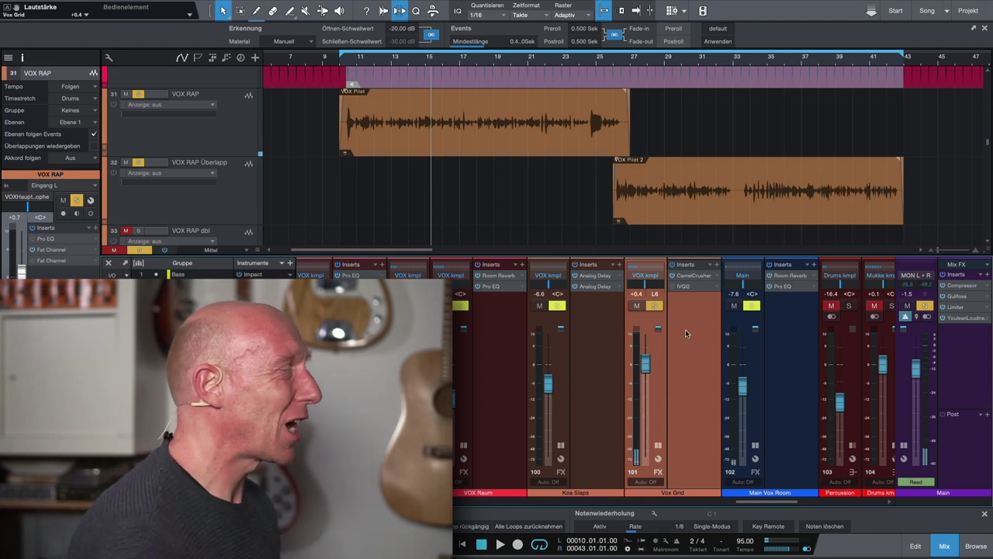
# Inspect the CamelCrusher distortion settings in the Vox Grid channel's inserts, then close the plug-in window
pyautogui.click(691, 277)
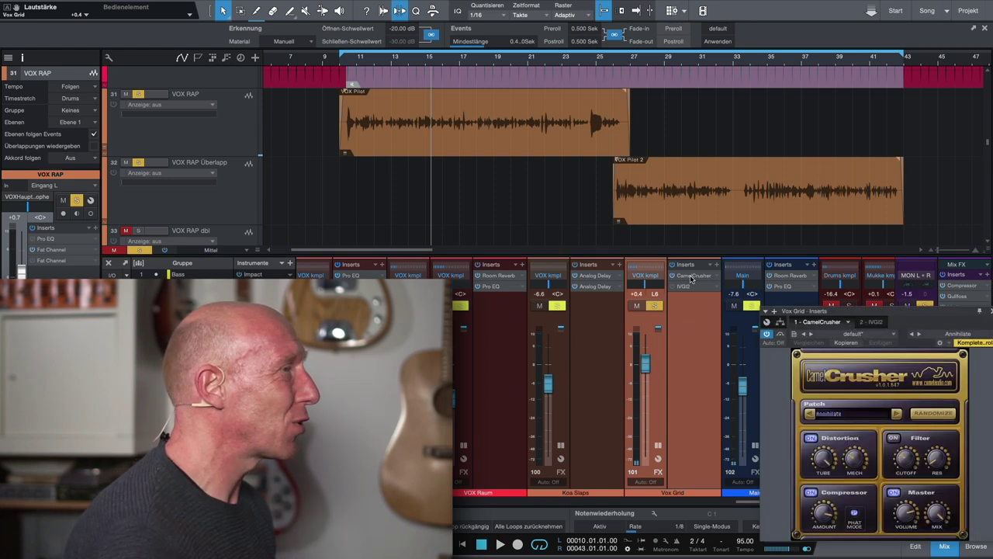
pyautogui.moveTo(880, 323); pyautogui.dragTo(651, 139)
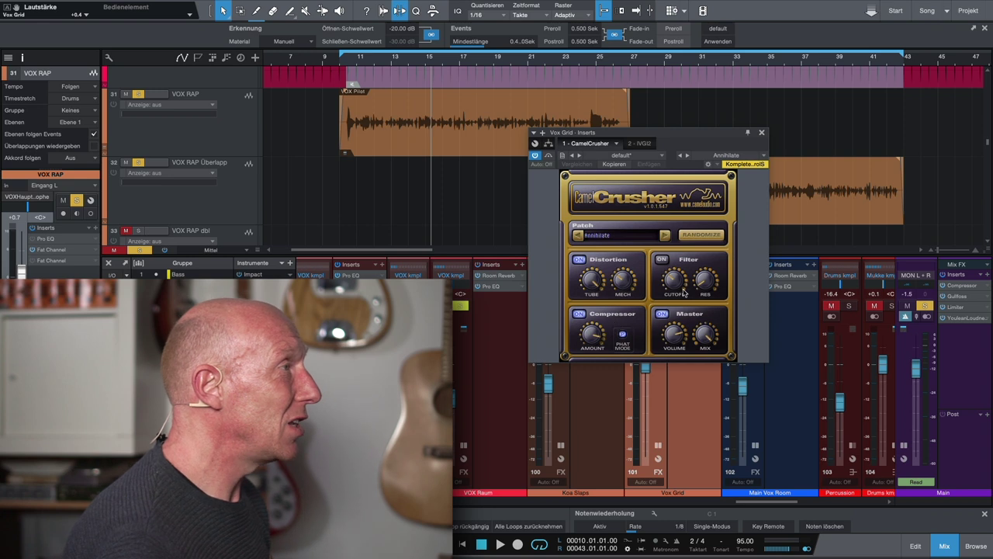
pyautogui.click(762, 132)
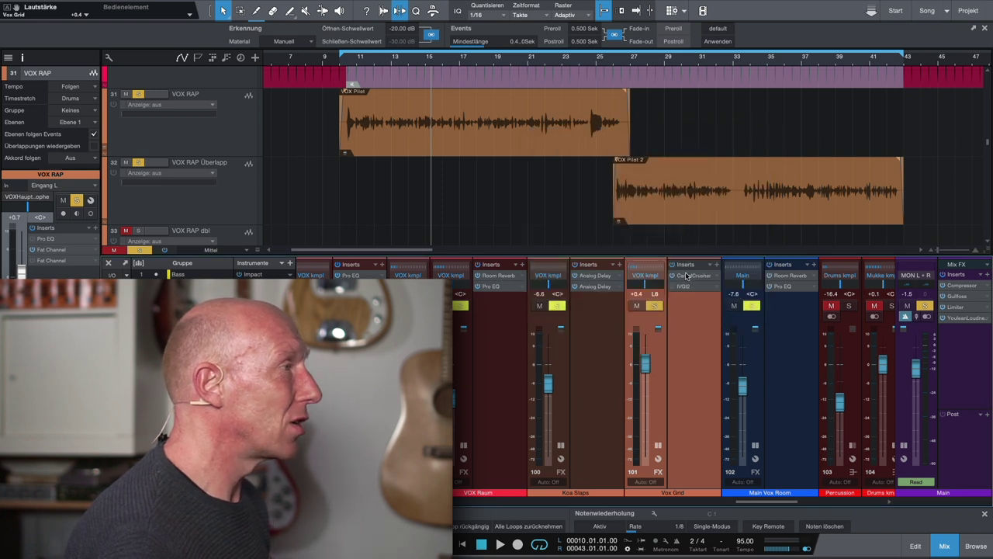
# Inspect the IVGI2 saturation settings on the Vox Grid channel while auditioning the vocal, then close the plug-in window
pyautogui.click(690, 287)
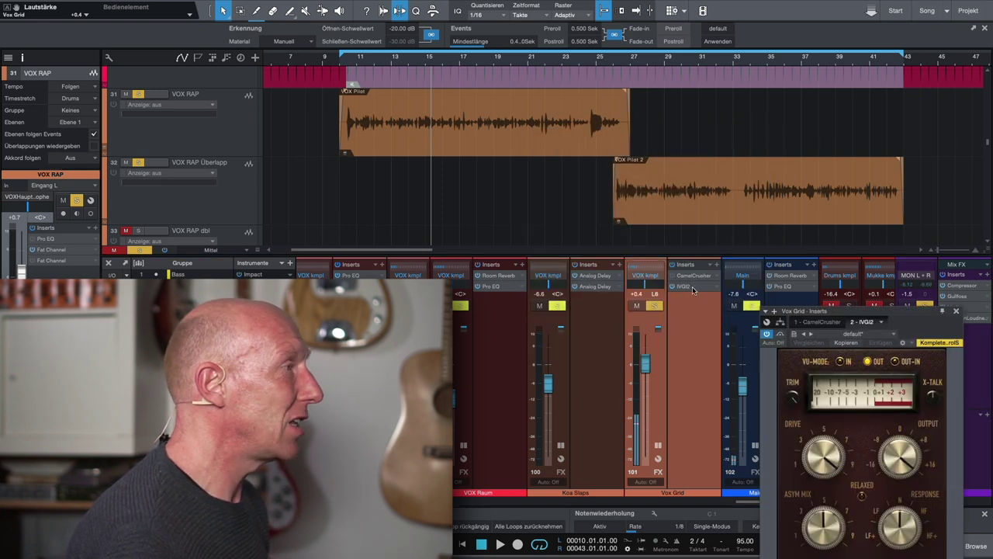
pyautogui.moveTo(851, 312); pyautogui.dragTo(647, 88)
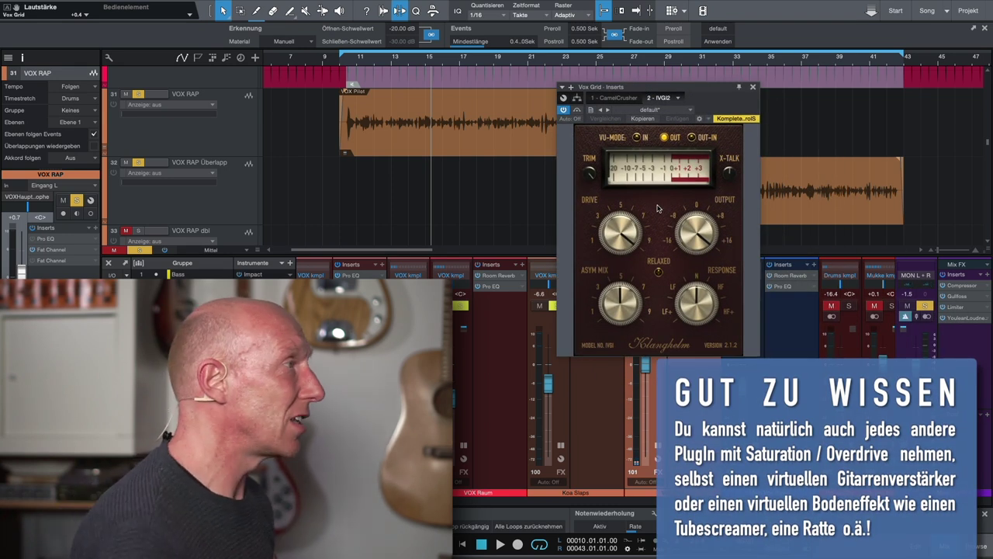
pyautogui.press('space')
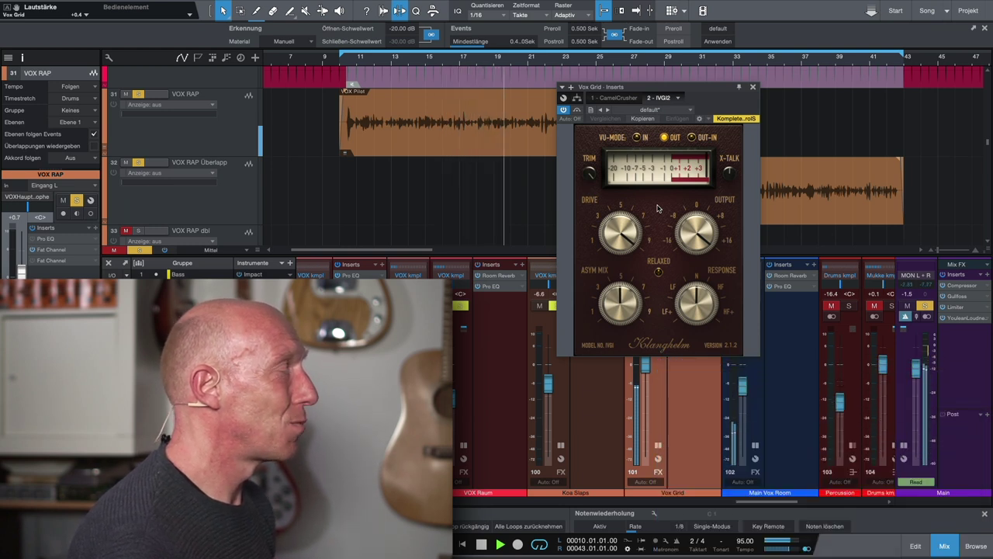
pyautogui.press('space')
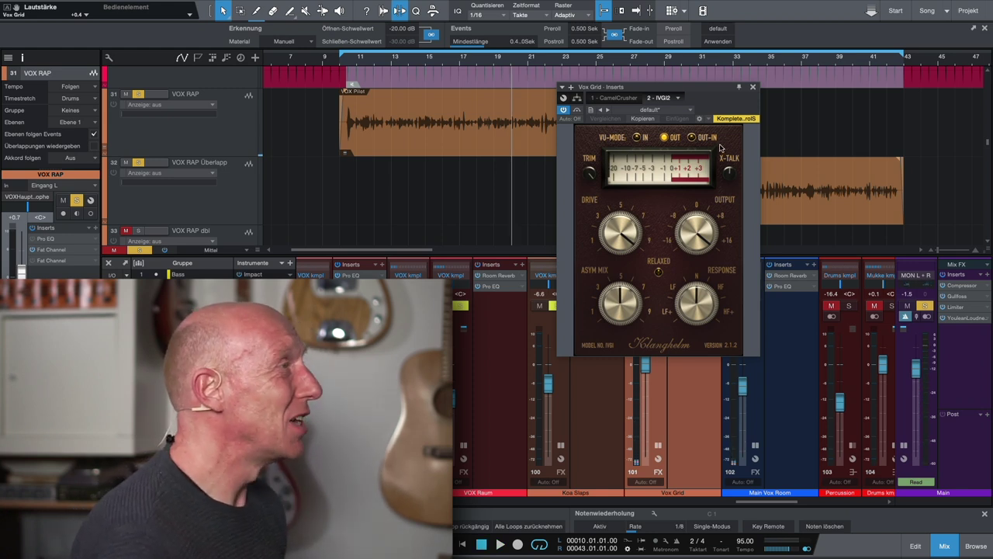
pyautogui.click(753, 87)
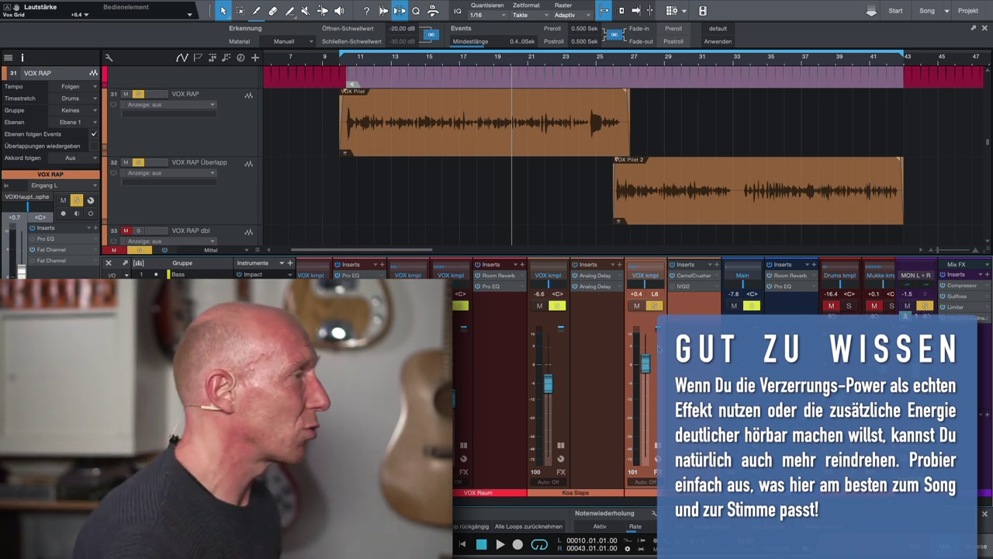
# Pull the Vox Grid fader down to -∞ and clear all solos so that only the VOX RAP track is soloed
pyautogui.moveTo(643, 364); pyautogui.dragTo(663, 420)
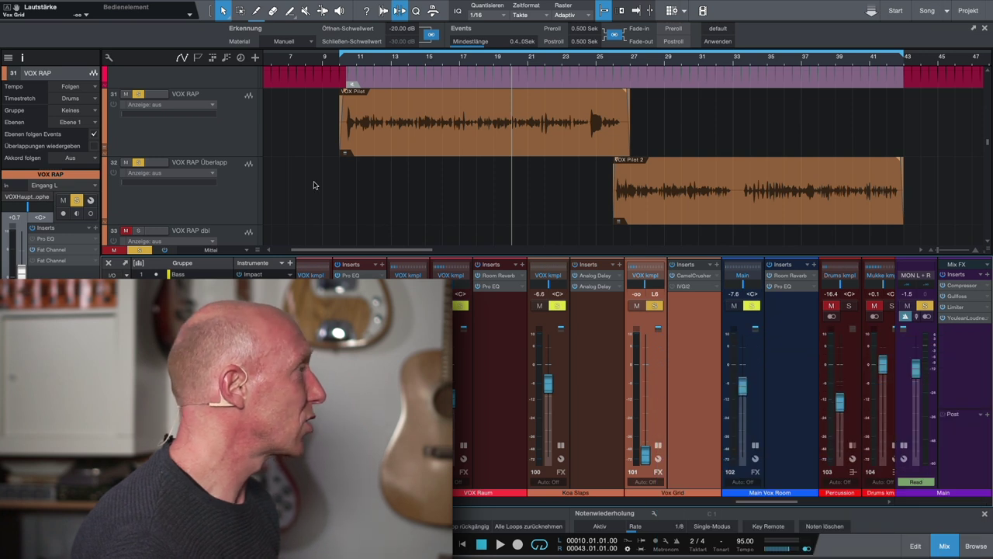
pyautogui.click(140, 251)
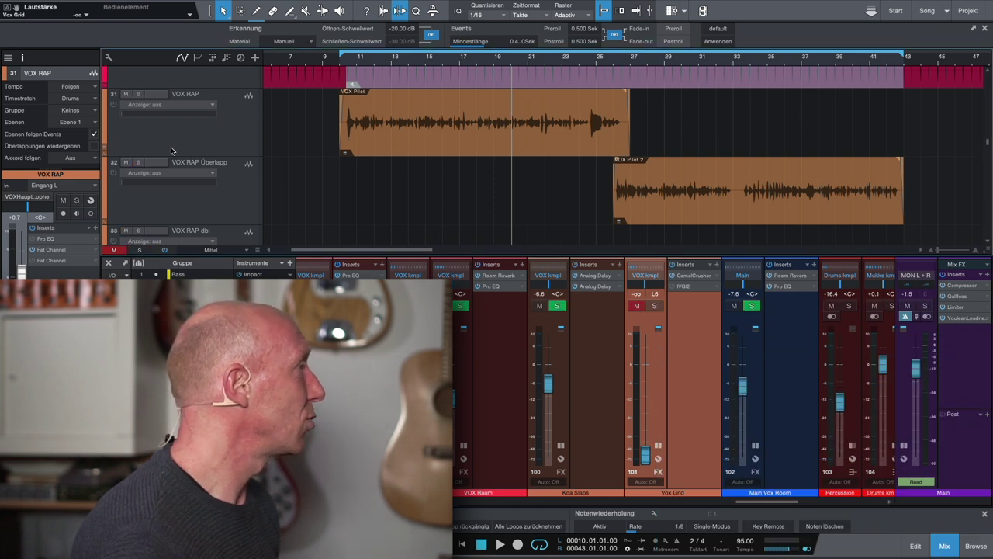
pyautogui.click(139, 93)
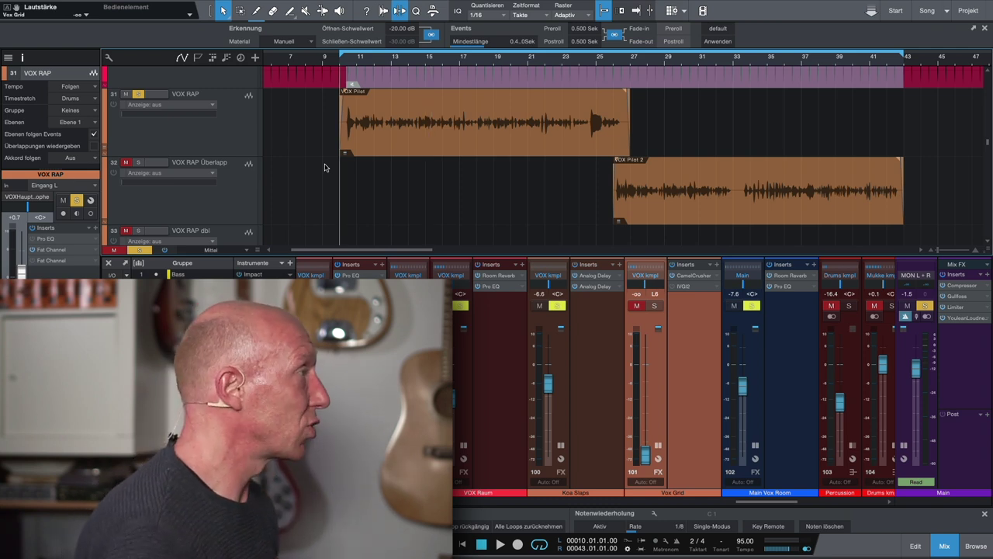
# During playback, solo the Vox Grid channel and blend its saturation under the rap vocal with the fader at -26.5 dB
pyautogui.press('space')
pyautogui.click(655, 306)
pyautogui.moveTo(644, 460); pyautogui.dragTo(647, 414)
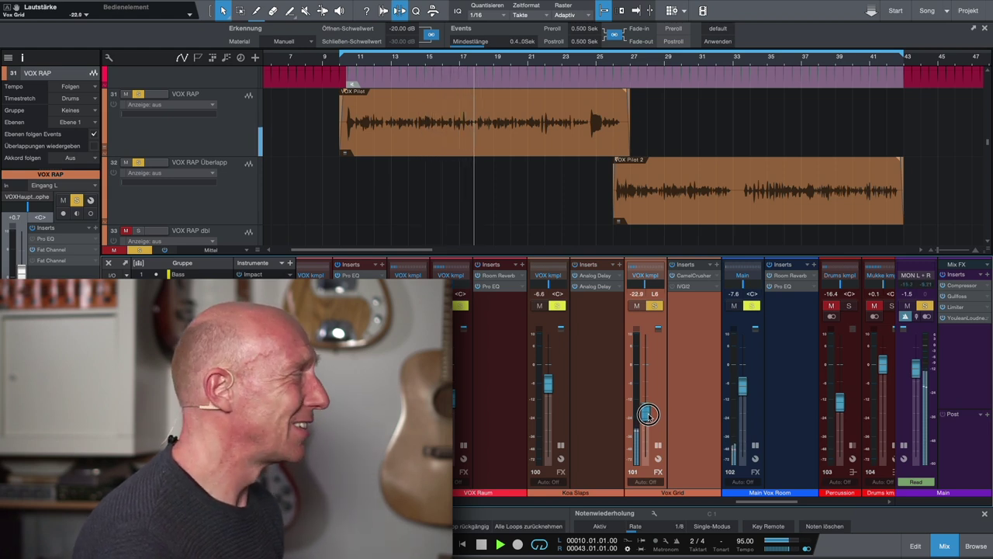
pyautogui.moveTo(648, 415); pyautogui.dragTo(648, 404)
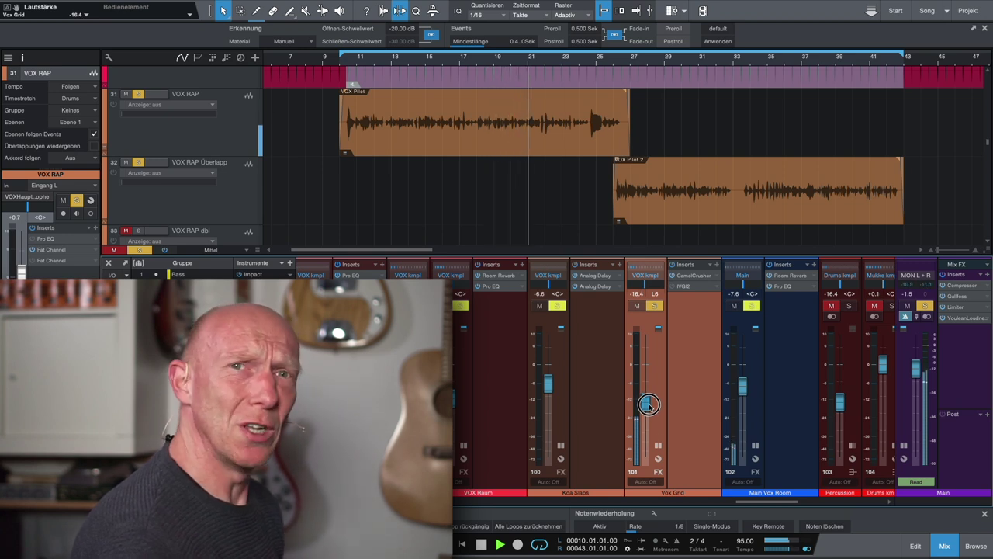
pyautogui.moveTo(649, 404); pyautogui.dragTo(649, 419)
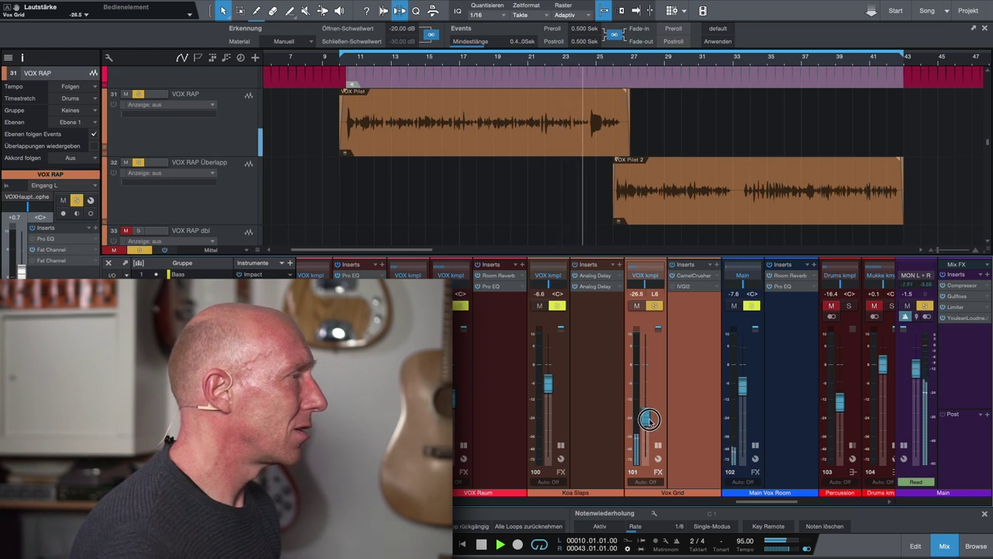
pyautogui.moveTo(649, 419); pyautogui.dragTo(650, 418)
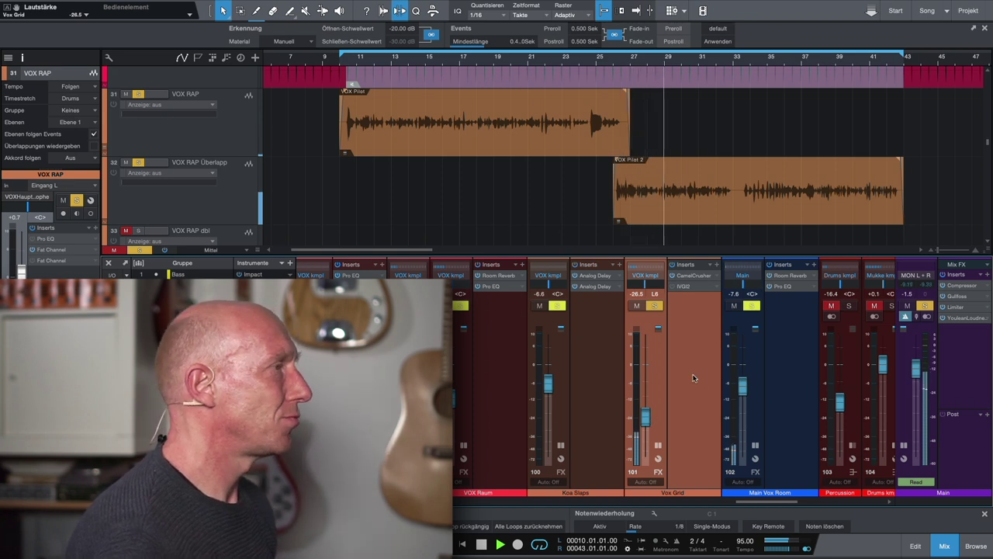
# Compare the soloed vocal without and with saturation by muting and unmuting the Vox Grid channel, then stop playback
pyautogui.click(639, 306)
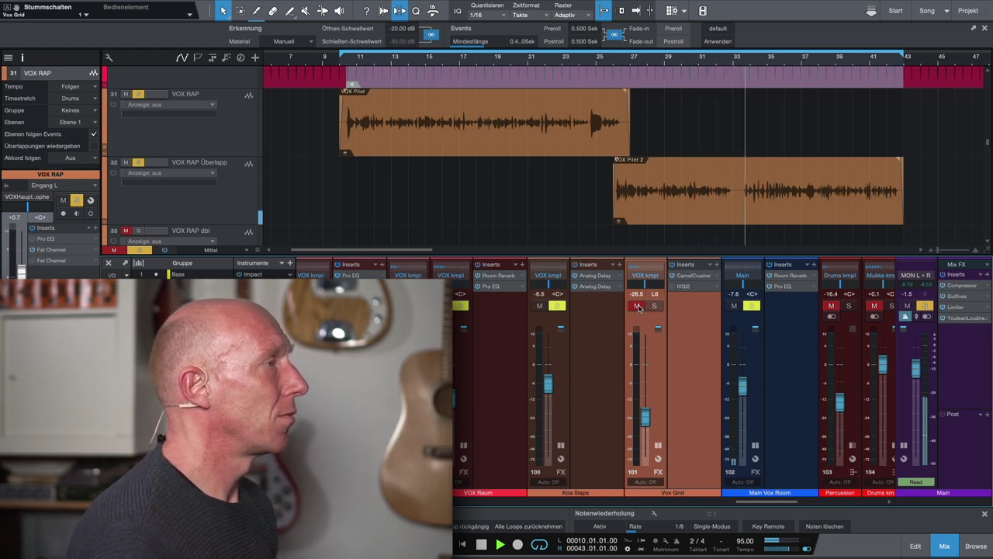
pyautogui.click(639, 306)
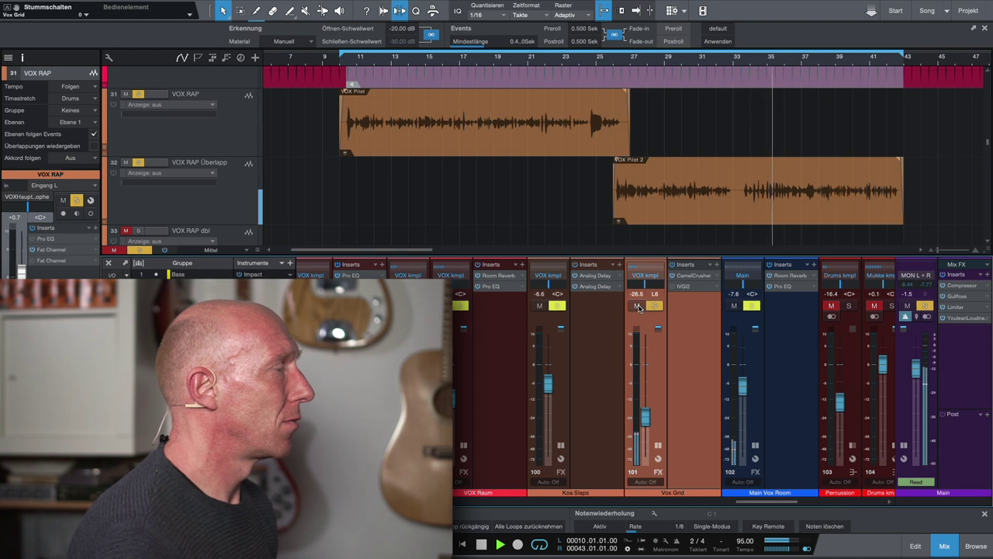
pyautogui.press('space')
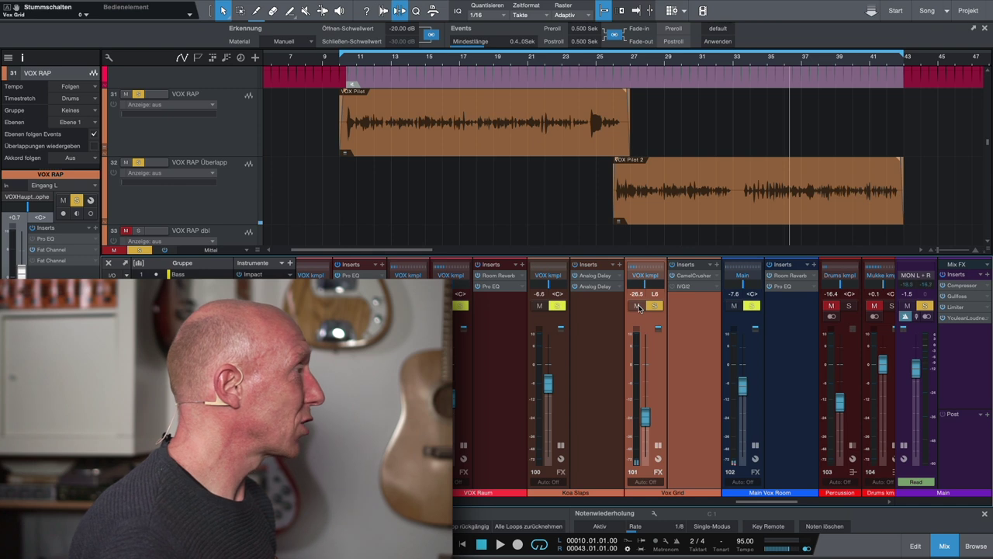
# Clear all solos and play the full mix, muting and unmuting the Vox Grid channel to compare the saturation in context
pyautogui.click(137, 249)
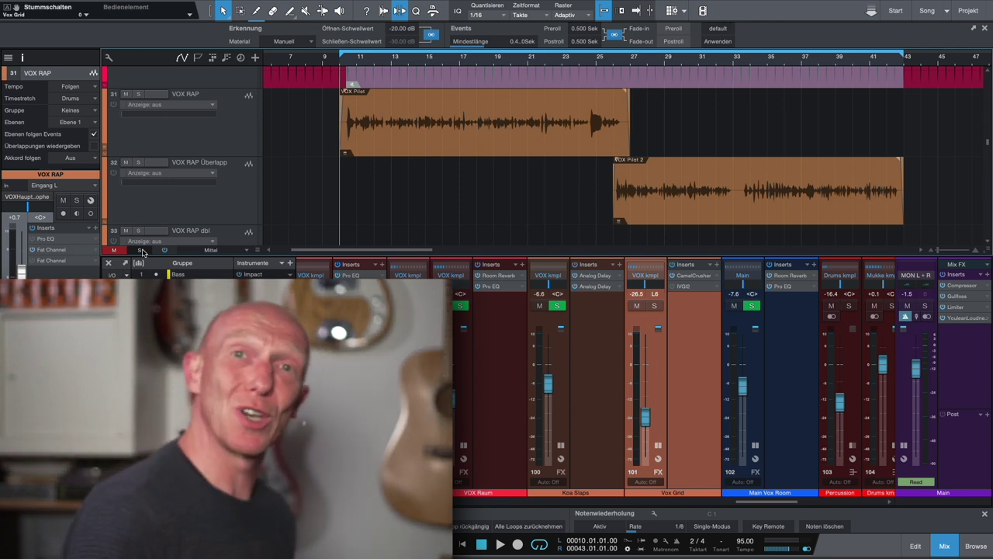
pyautogui.press('space')
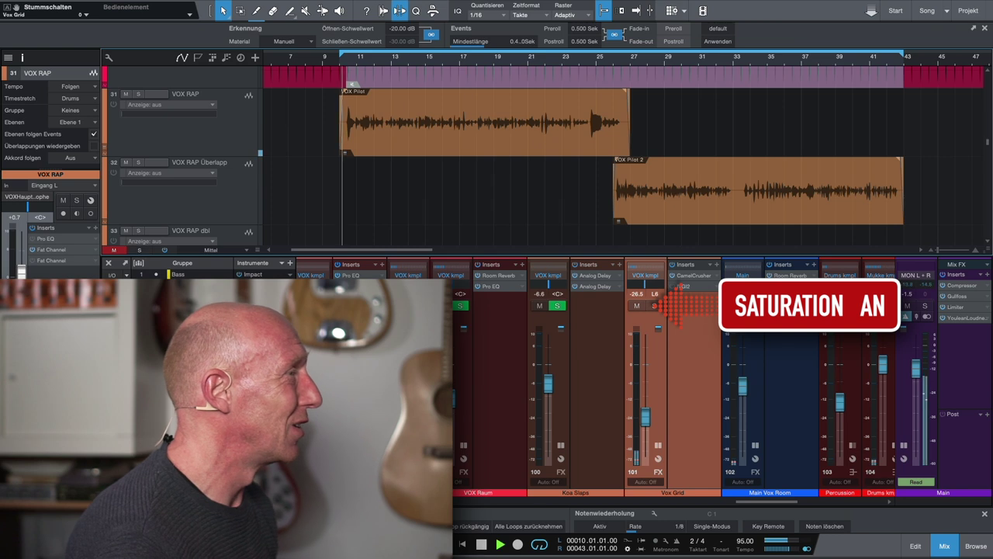
pyautogui.click(637, 307)
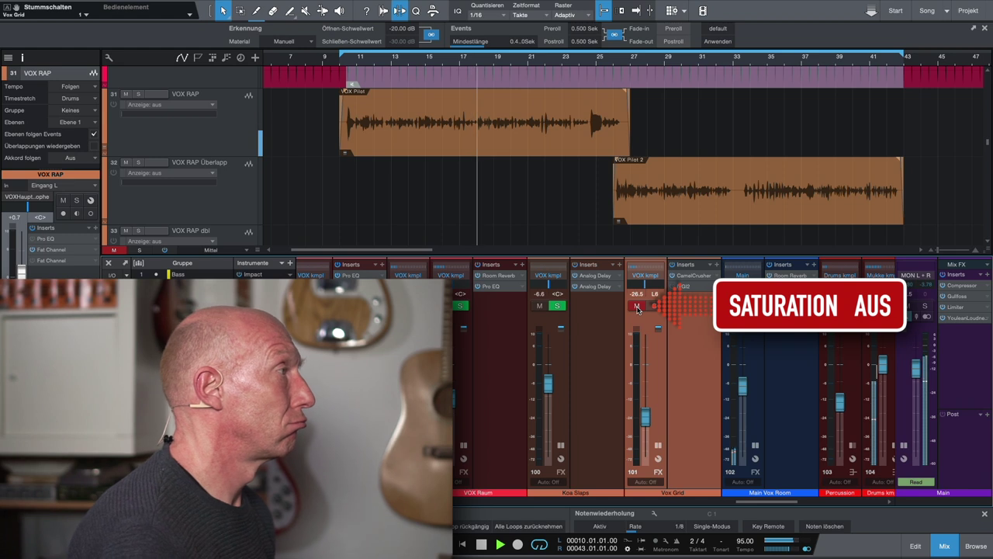
pyautogui.click(637, 307)
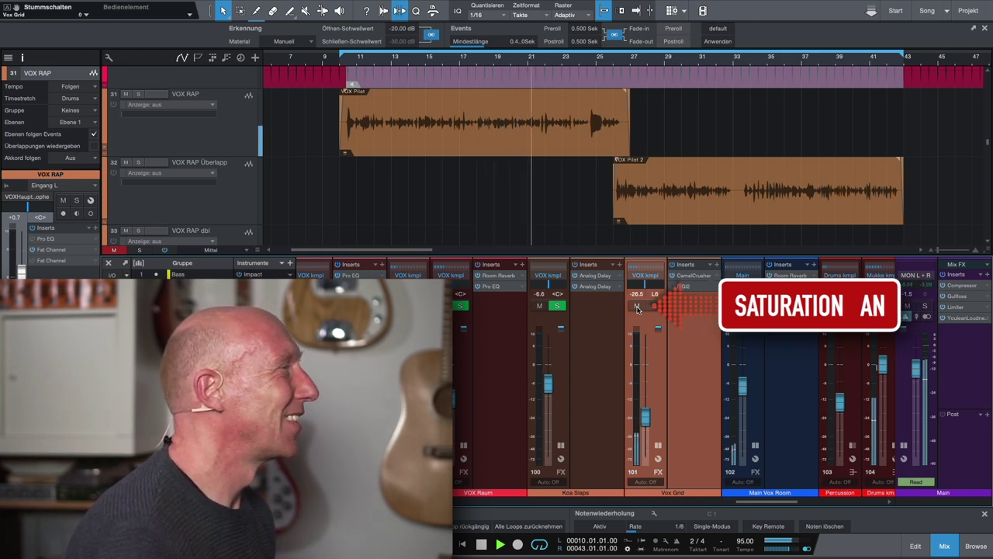
pyautogui.click(637, 307)
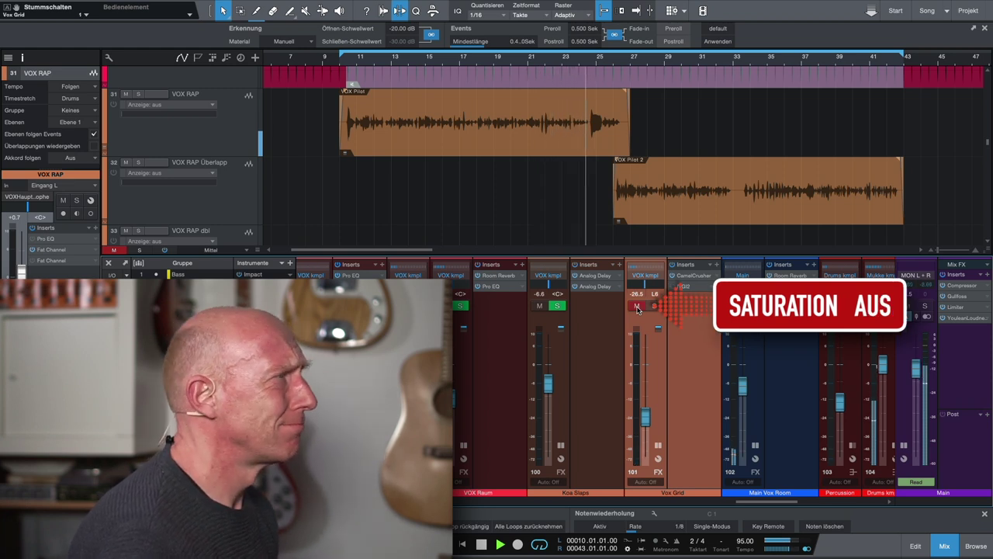
pyautogui.click(637, 306)
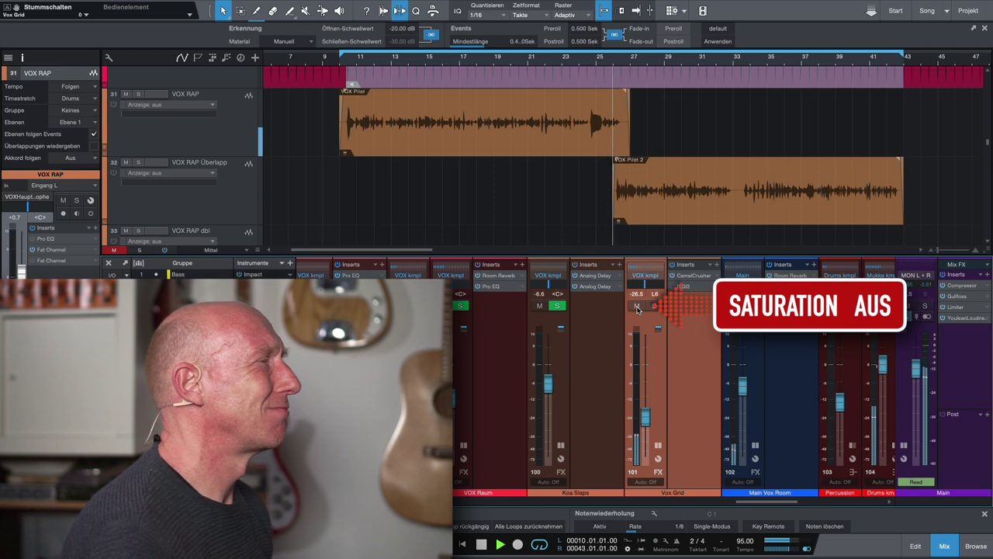